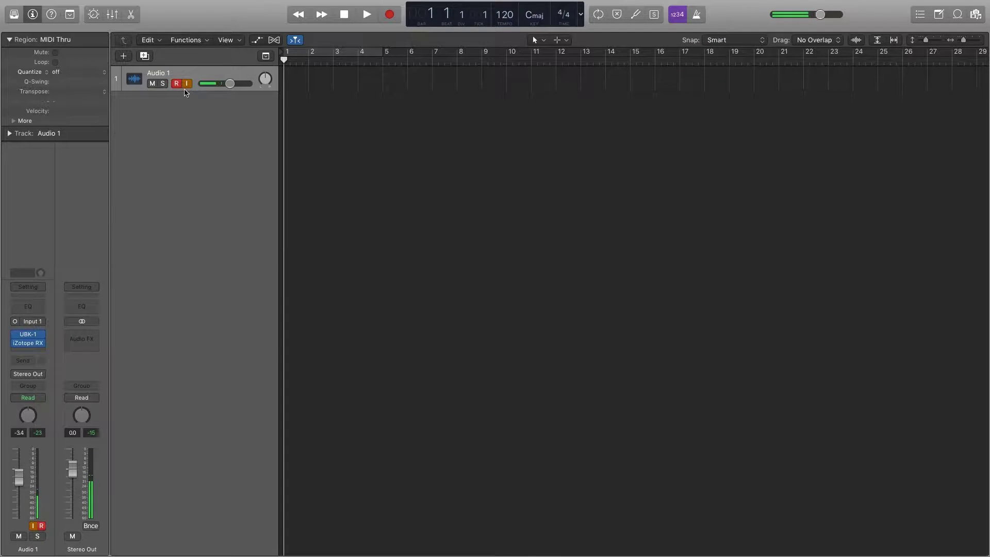
Step: Record a voice take on Audio 1 through bar 7 and open region Untitled_1#04 in the editor
key("r")
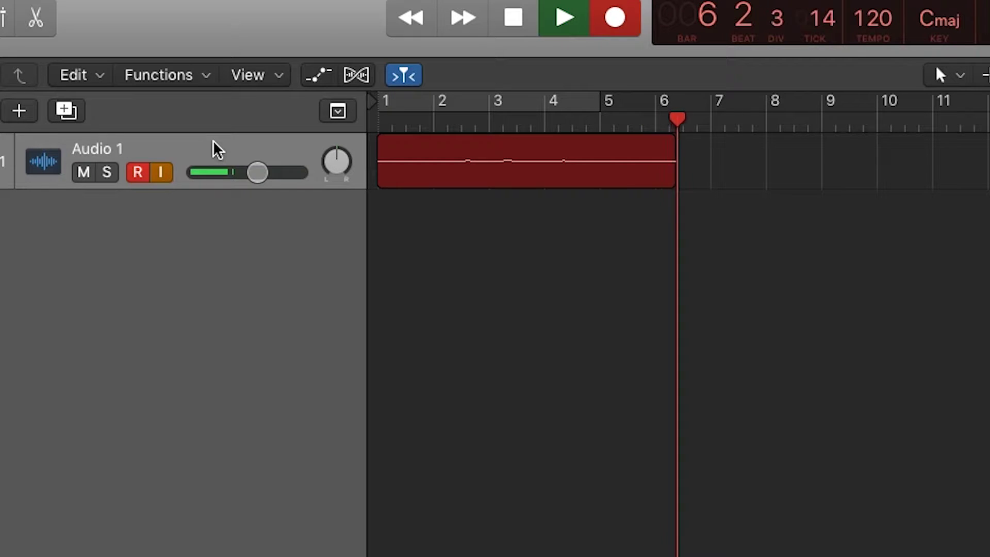
key("space")
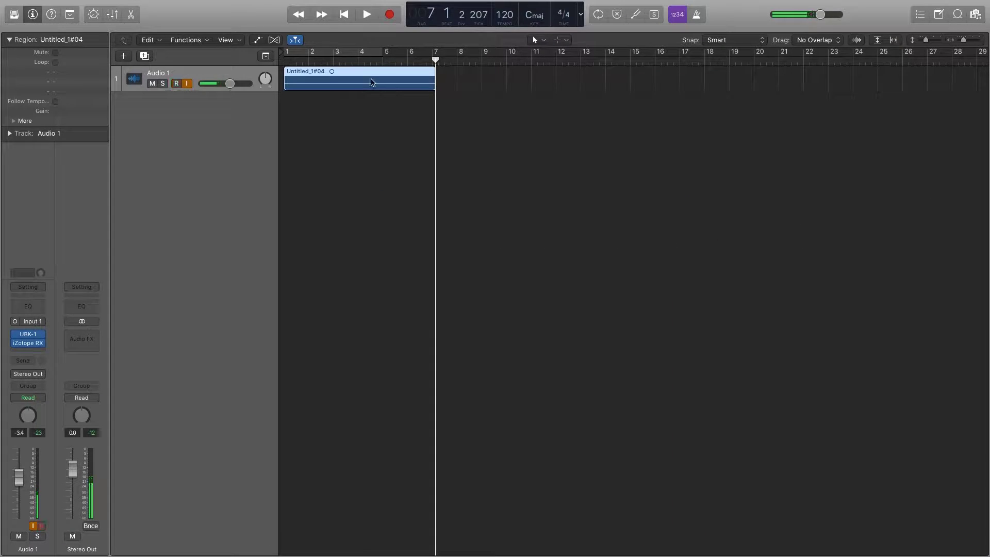
double_click(373, 82)
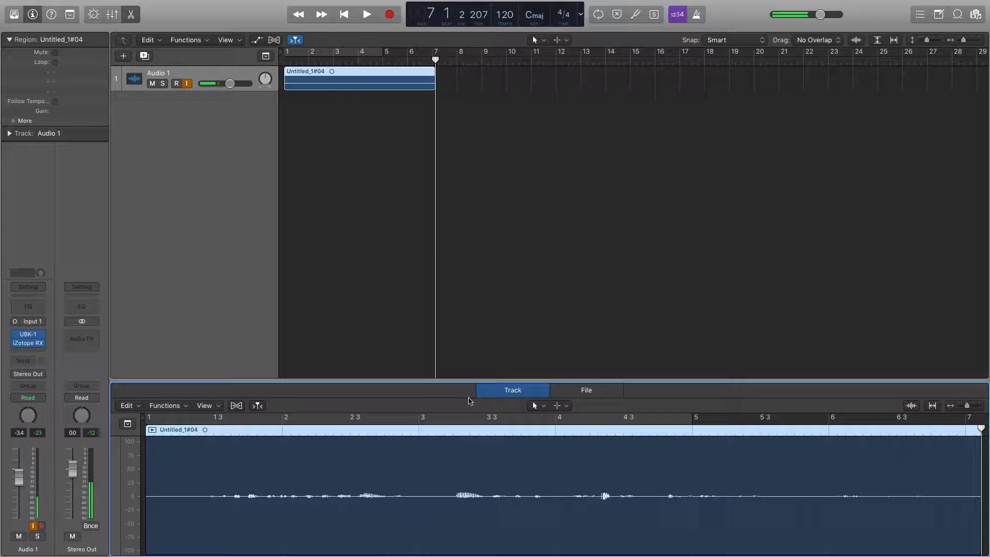
Step: Process the Untitled_1#04 audio file from the File editor's Functions menu, flattening much of its waveform
left_click(579, 392)
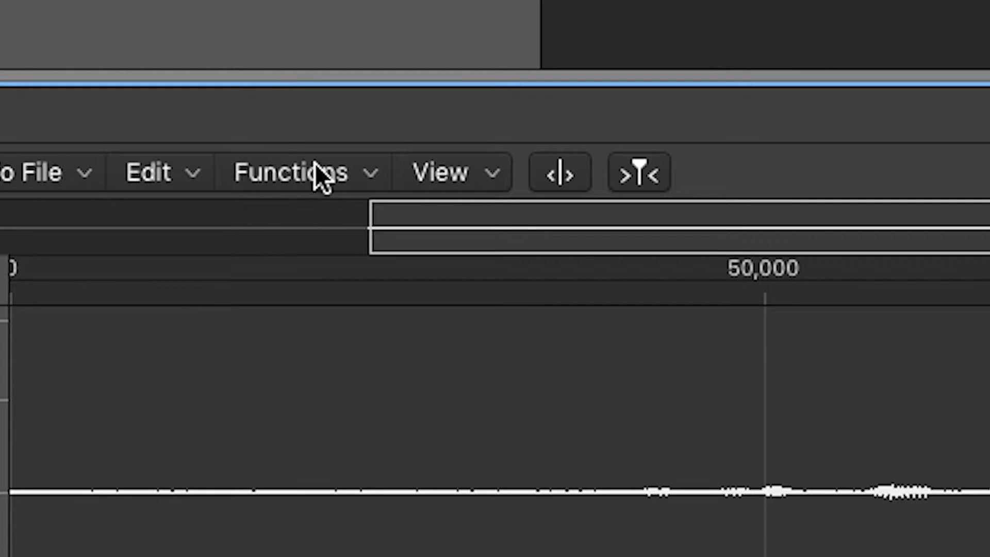
left_click(356, 172)
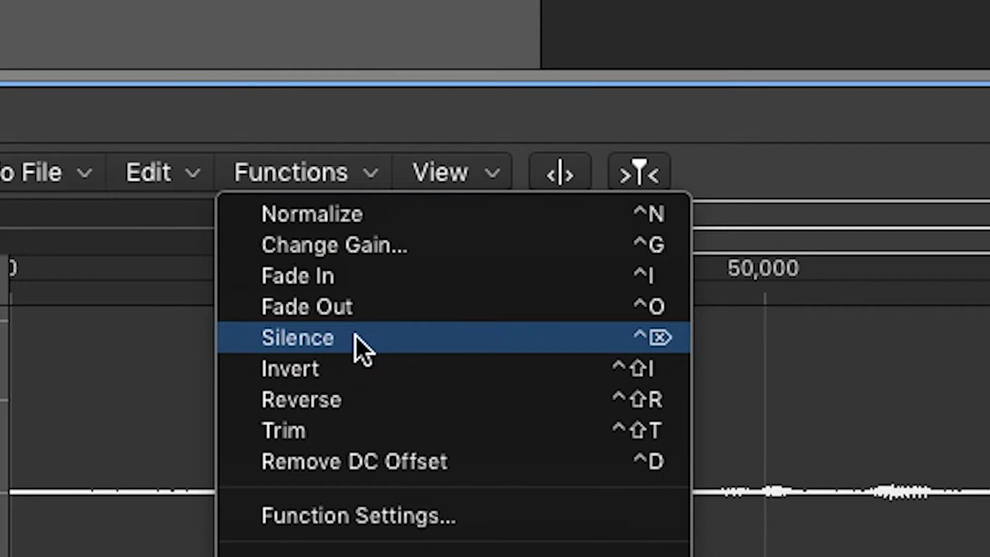
left_click(356, 402)
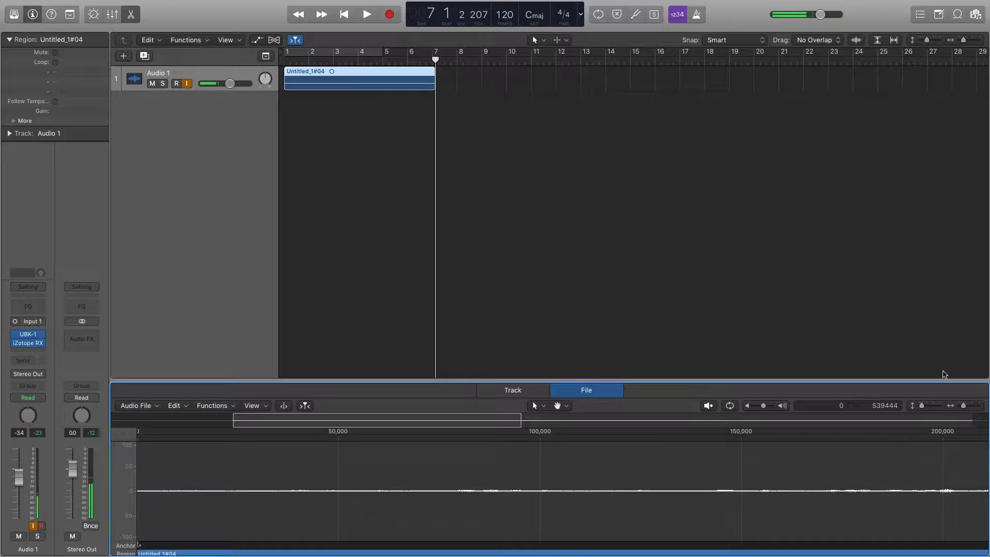
key("Return")
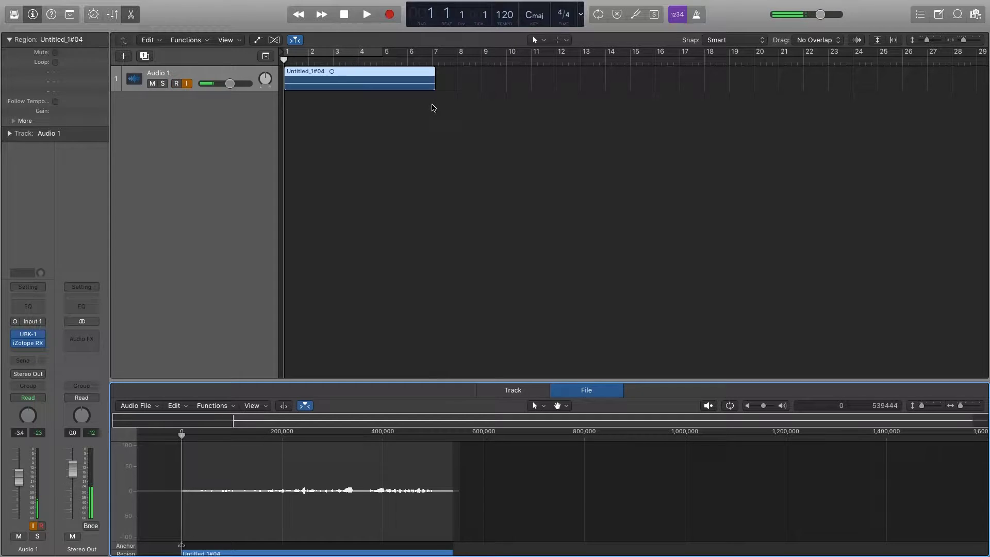
key("space")
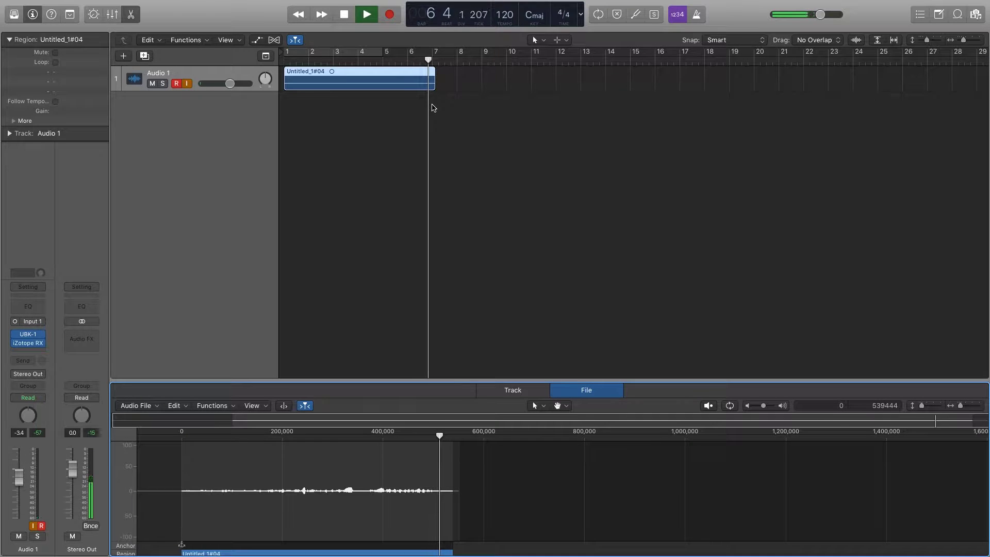
key("space")
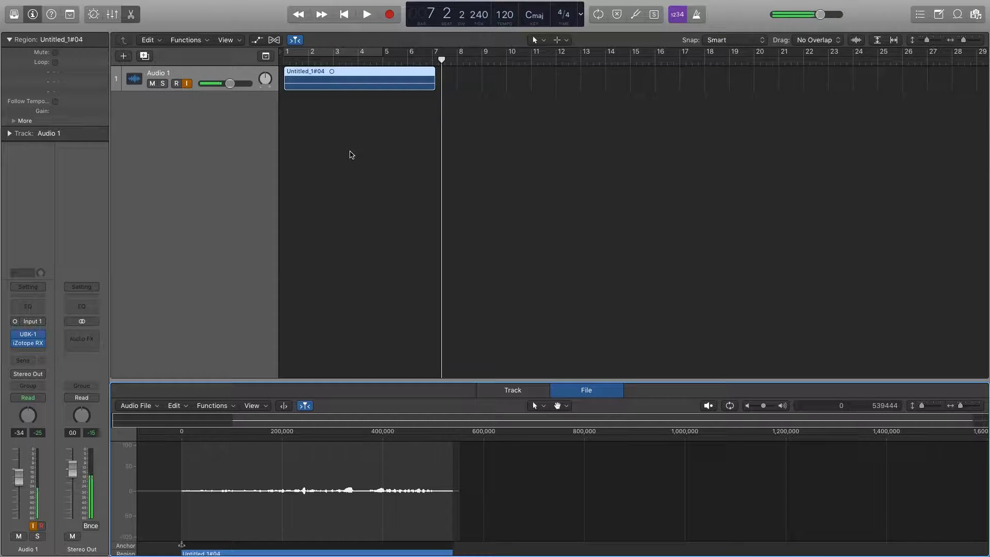
left_click(234, 114)
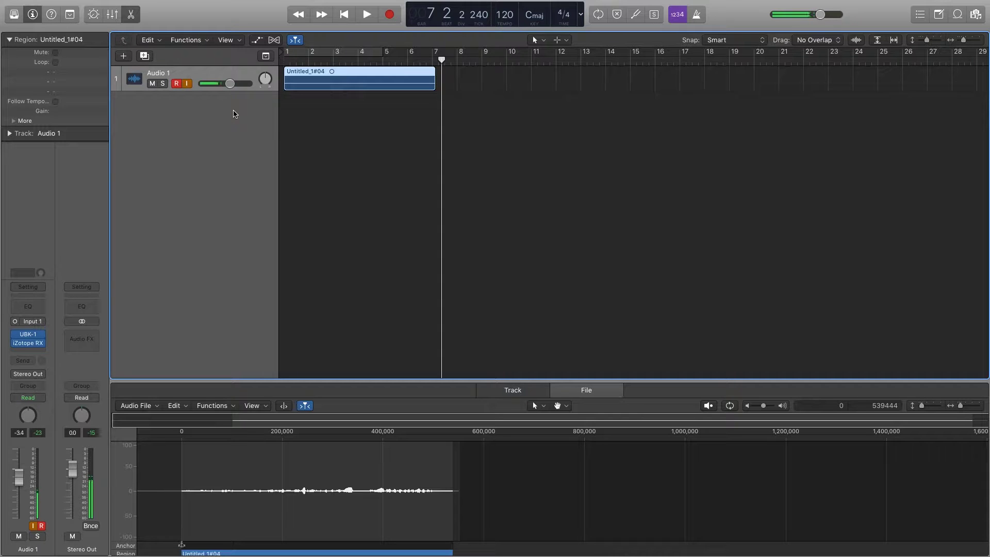
Step: Create software instrument track Inst 1, close the Library, and load the ES P polyphonic synth
mouse_move(152, 3)
left_click(123, 57)
left_click(403, 26)
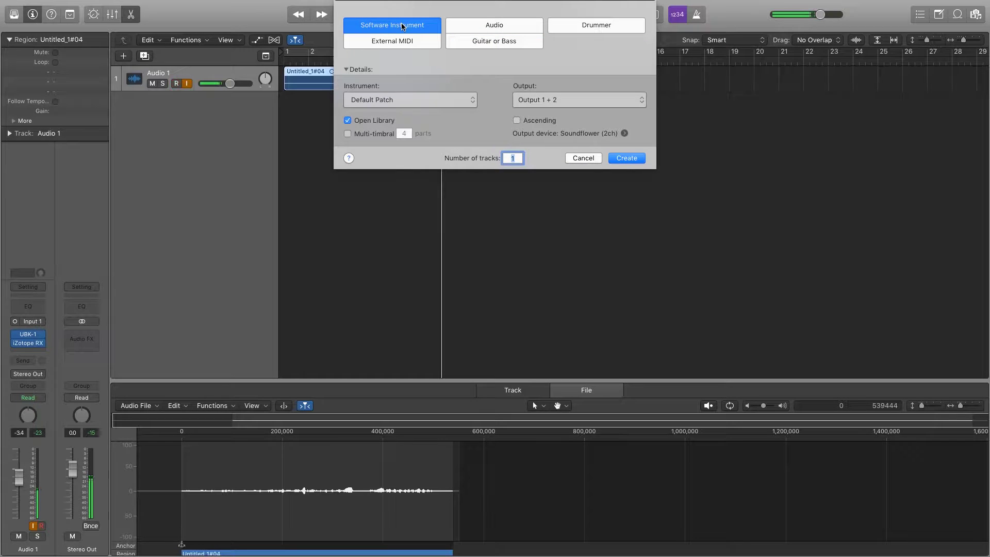
left_click(617, 159)
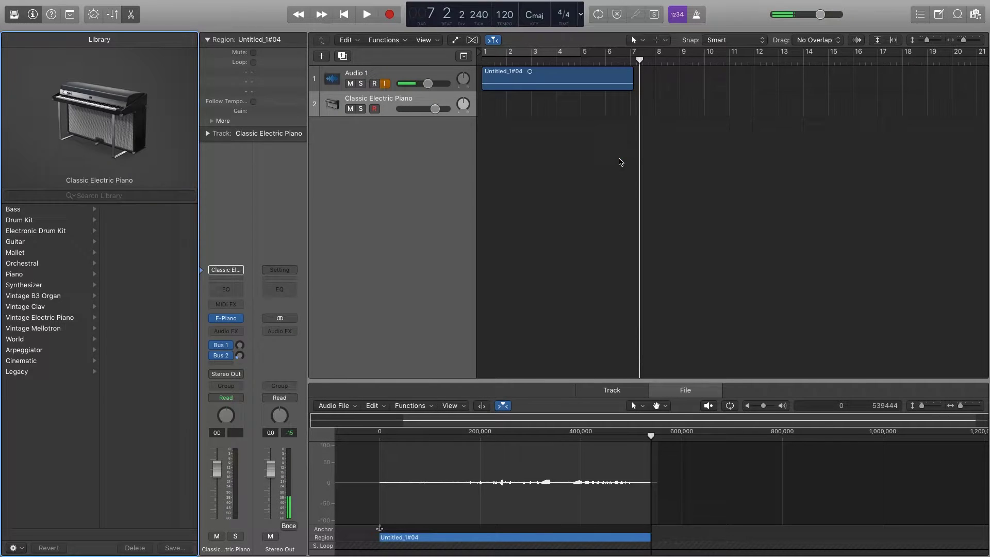
left_click(32, 15)
left_click(14, 15)
left_click(32, 15)
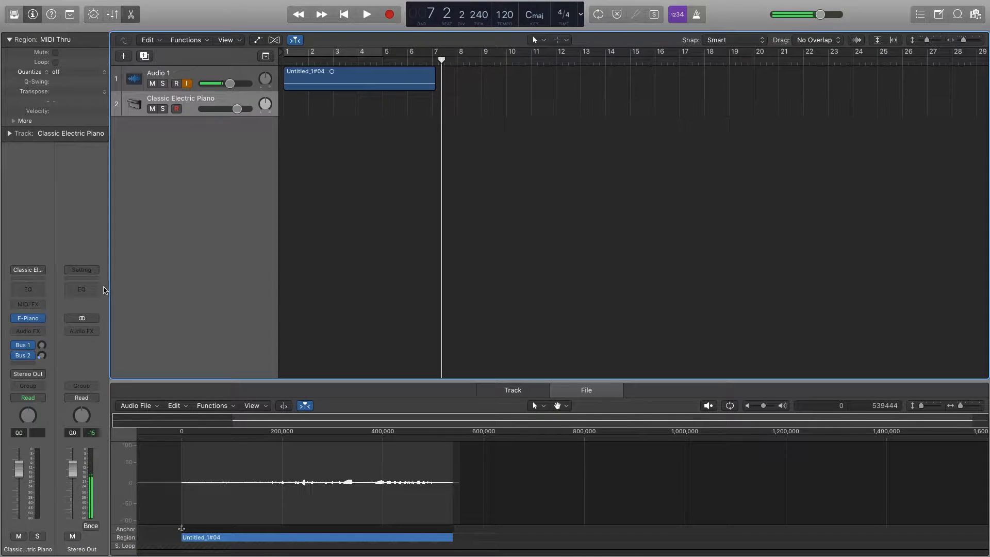
left_click(49, 318)
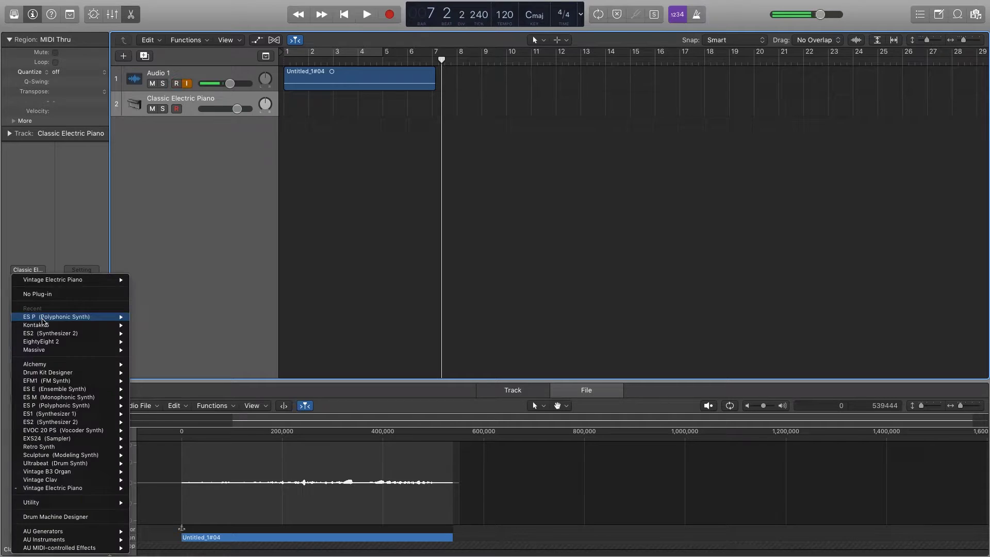
left_click(151, 405)
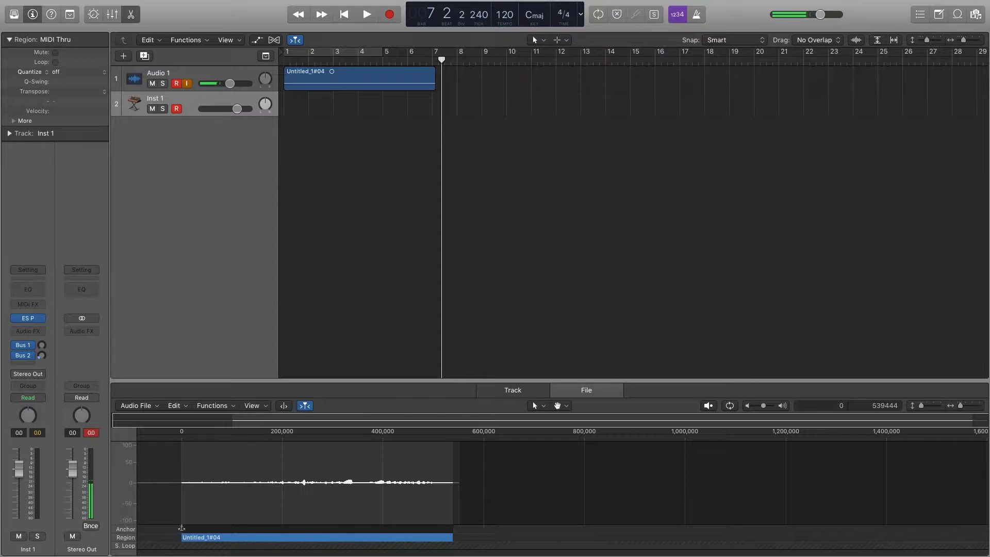
Step: Show Inst 1's ES P plug-in window, using its Factory Default setting, in the upper middle of the screen
key("v")
left_click_drag(573, 155, 677, 131)
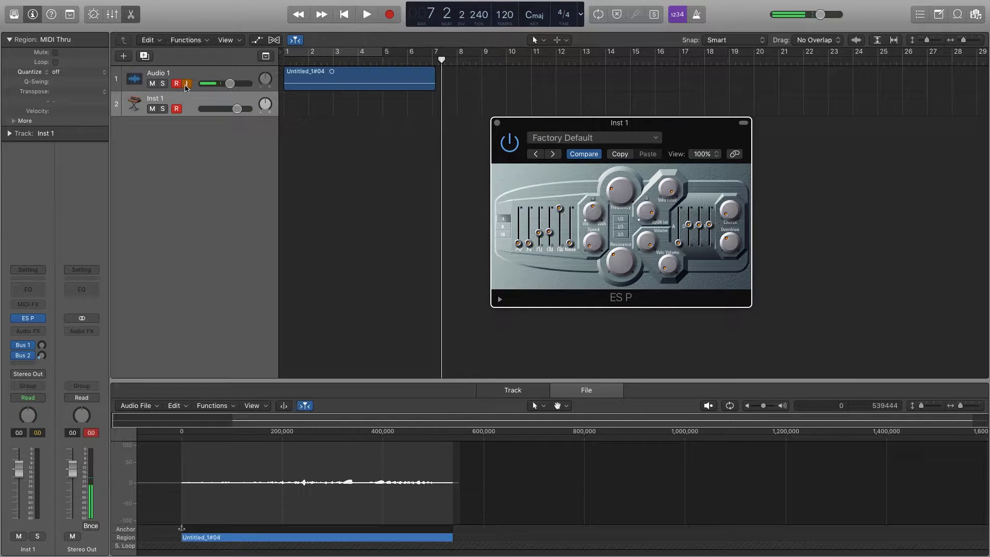
Step: Select the Audio 1 track and add a new audio track, Audio 2
left_click(140, 57)
key("Up")
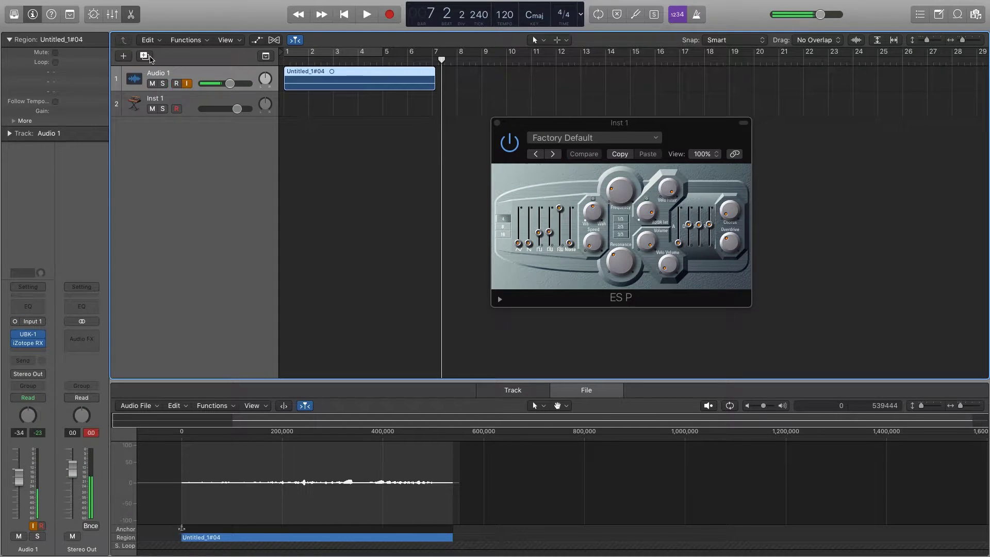
left_click(145, 56)
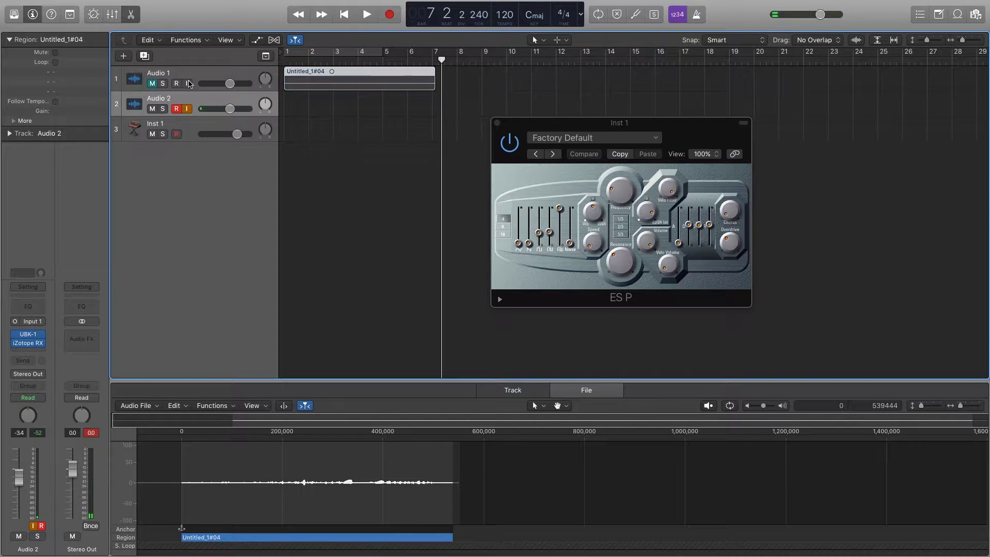
Step: Leave Audio 2 disarmed with input monitoring on, with Inst 1 selected for recording
left_click(176, 107)
left_click(179, 109)
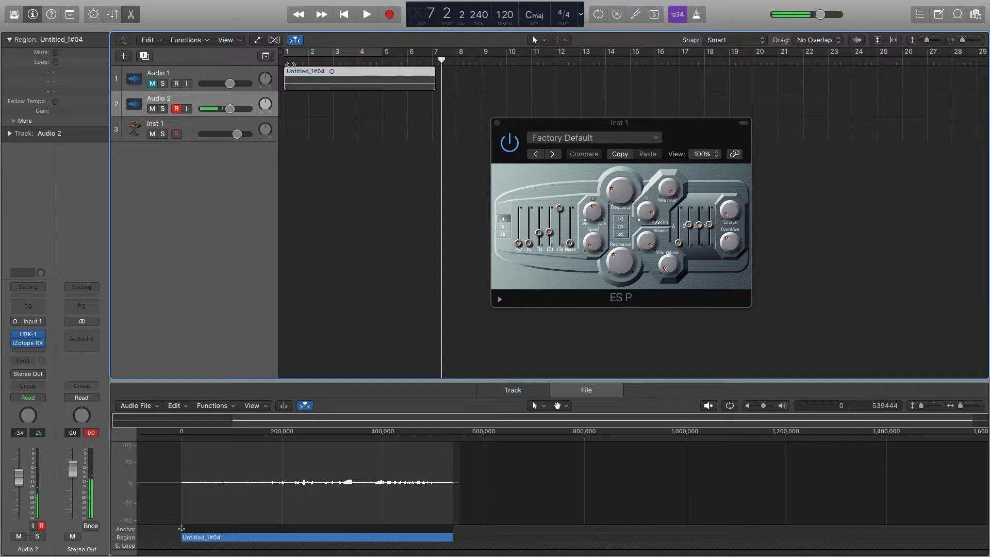
left_click(178, 109)
left_click(179, 111)
left_click(179, 110)
left_click(178, 110)
left_click(187, 123)
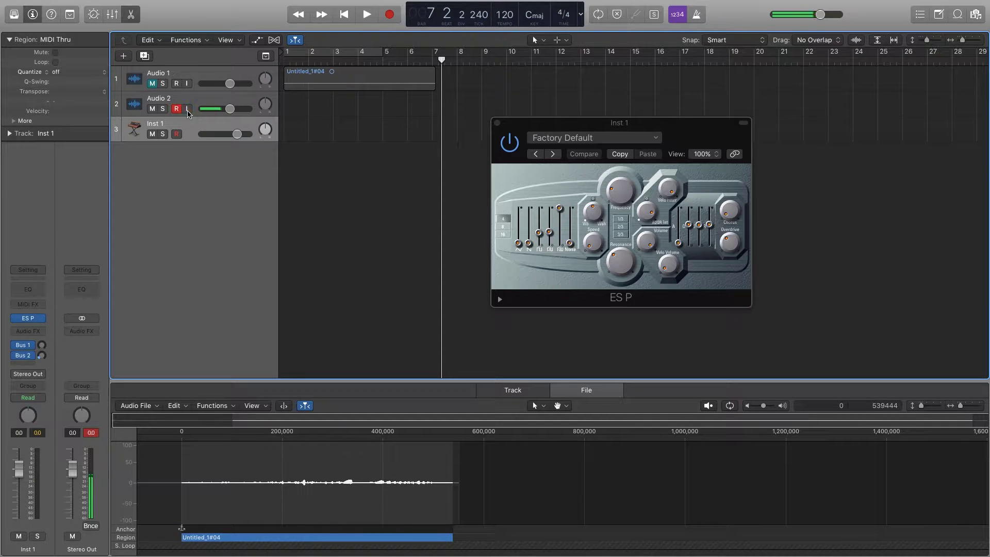
left_click(186, 109)
Step: Record a MIDI melody on Inst 1 from bar 1 to bar 5, then nudge the ES P window right
key("Return")
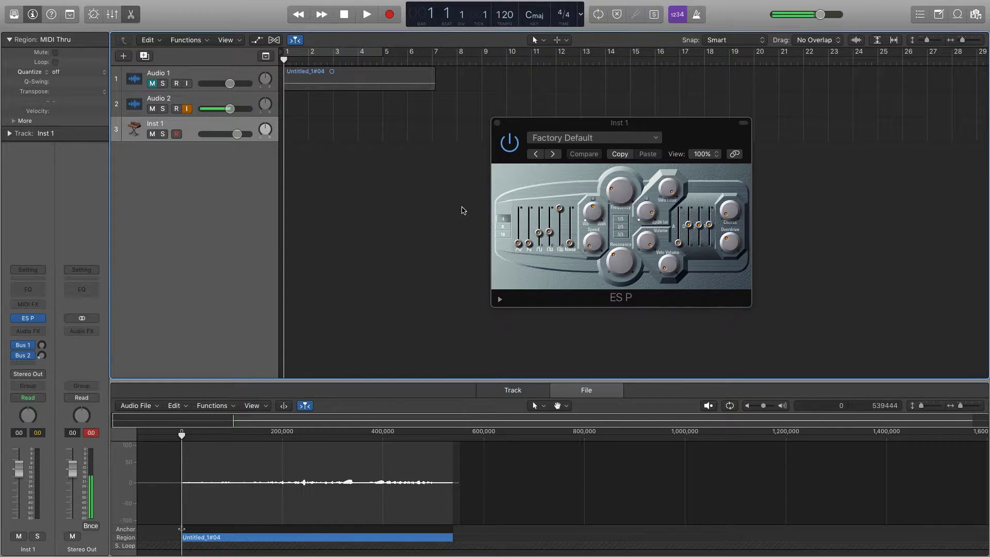
key("r")
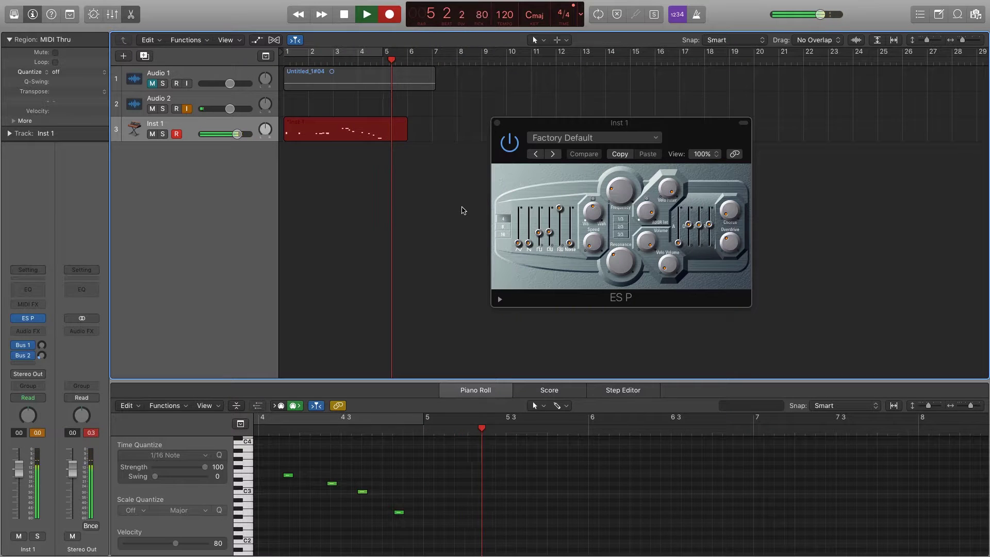
key("space")
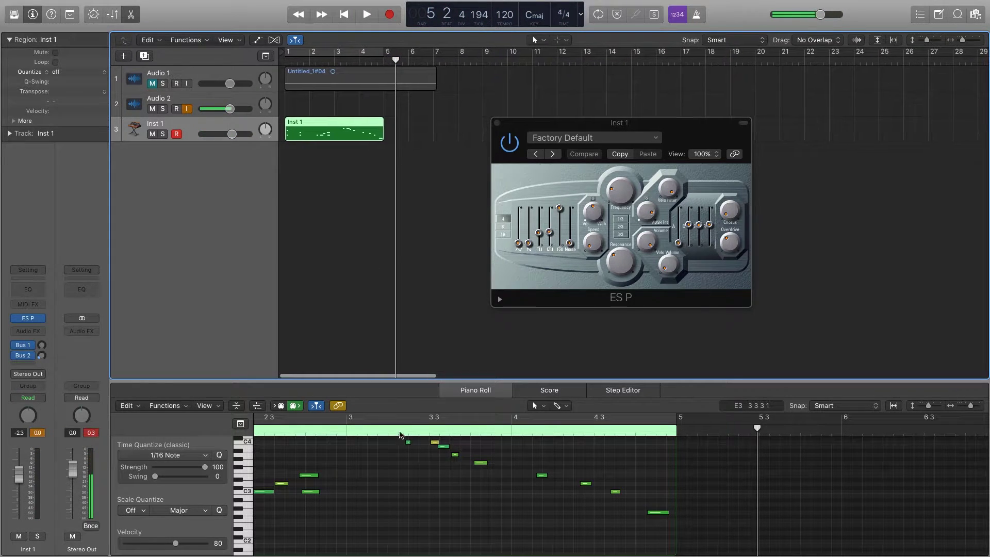
scroll(410, 514, "left", 10)
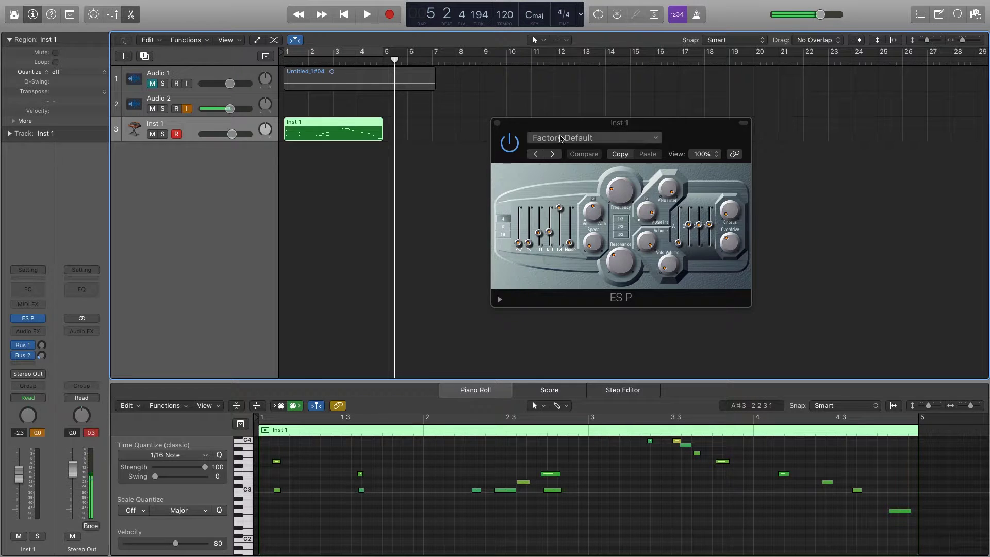
left_click_drag(568, 122, 707, 103)
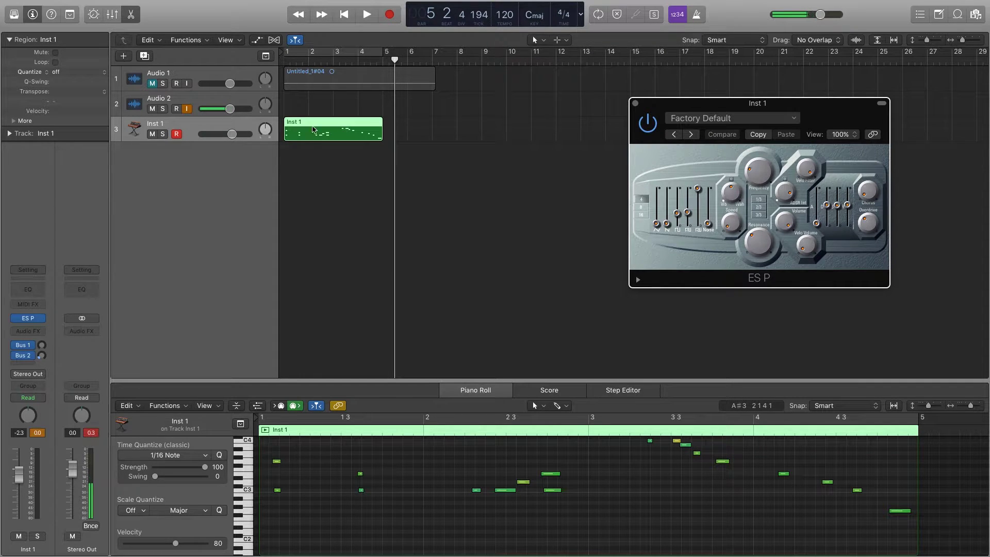
Step: Bring up the Bounce Regions In Place dialog for the recorded Inst 1 region
right_click(336, 139)
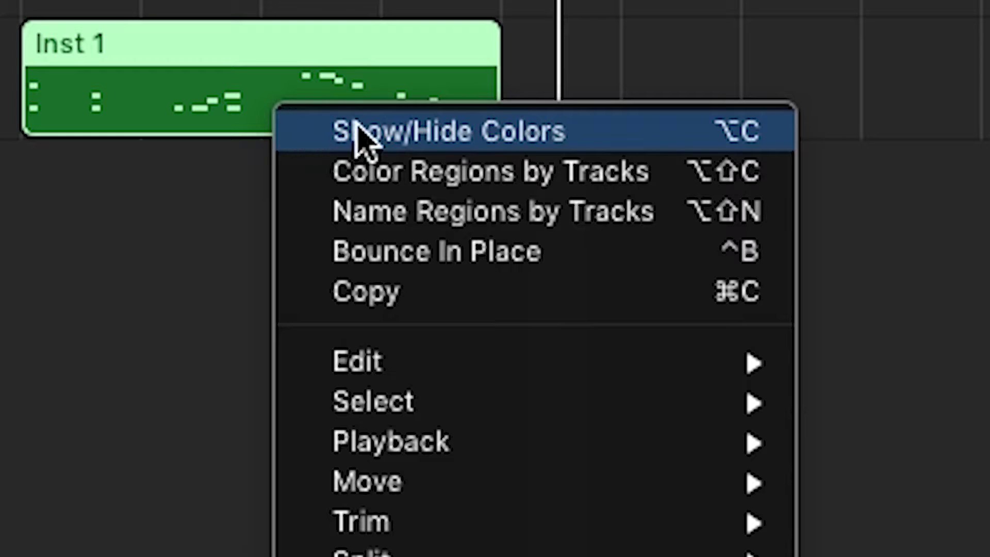
left_click(400, 253)
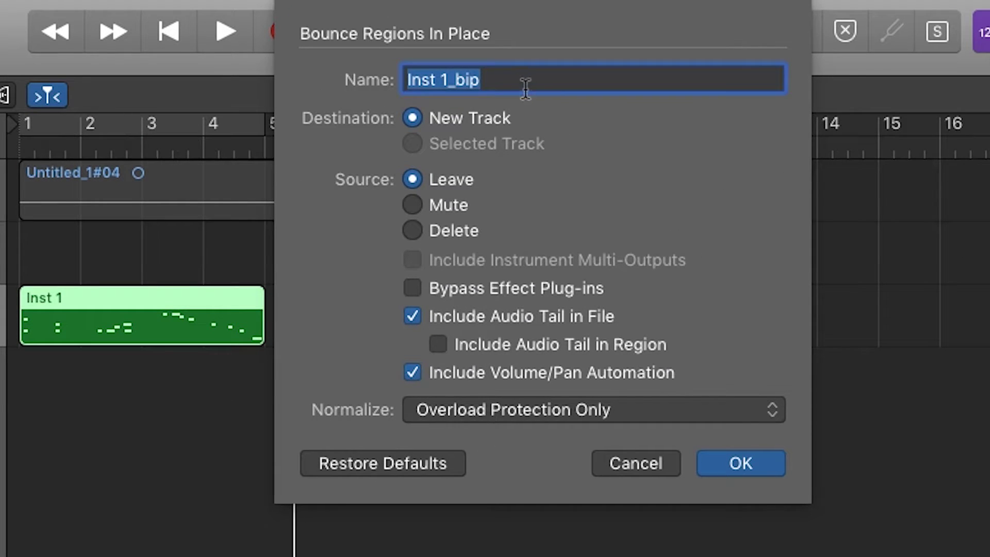
Step: Bounce the Inst 1 region to a New Track named 'Bounce In place demo track'
type("Bounce In place demo track")
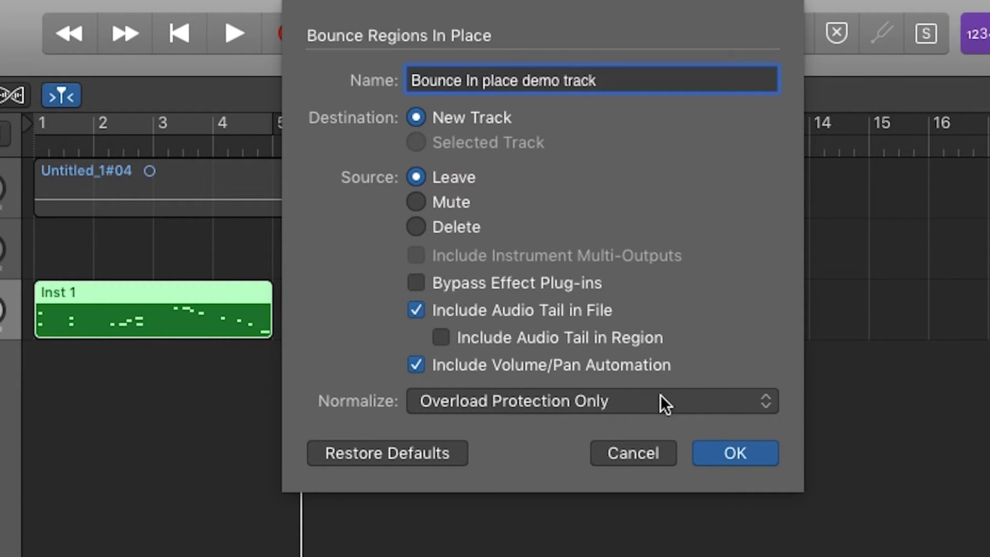
left_click(719, 453)
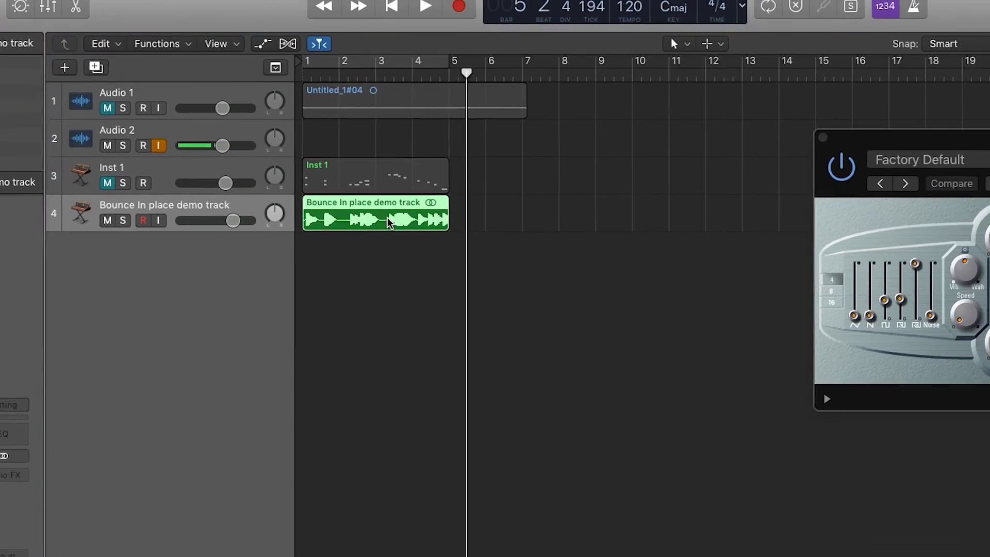
Step: Show the bounced track's audio file in the Audio File Editor with its Functions menu open
key("e")
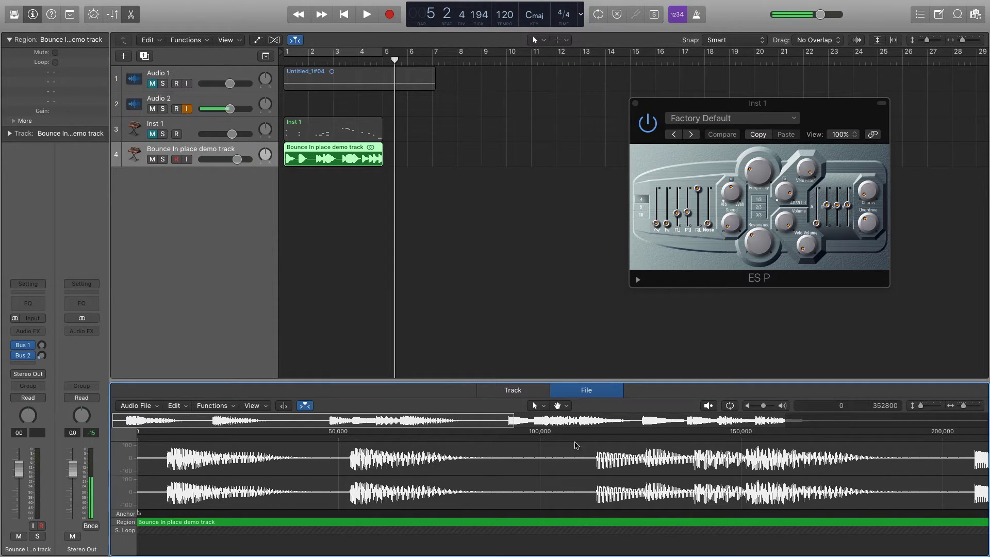
left_click(225, 406)
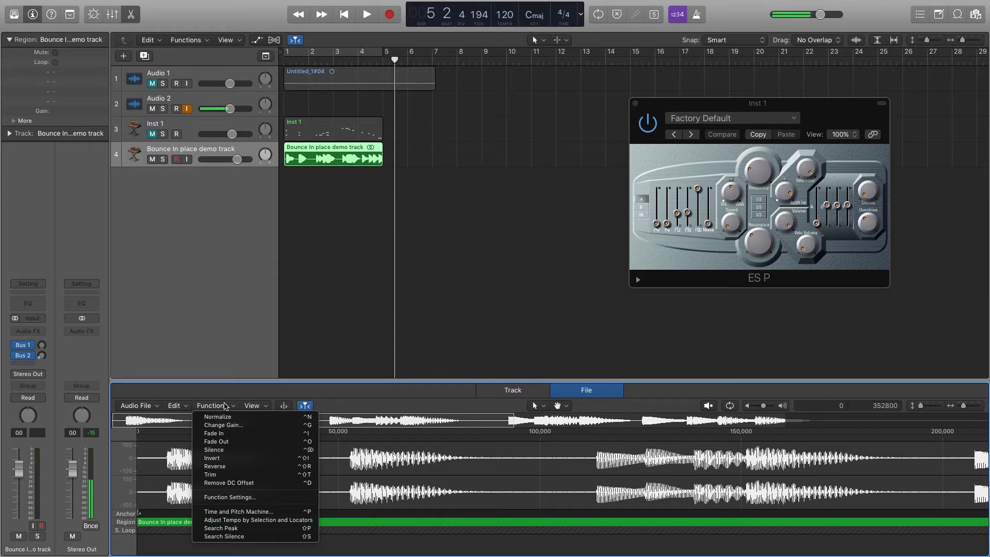
Step: Reverse the bounced demo track's audio file and return the playhead to the project start
left_click(221, 466)
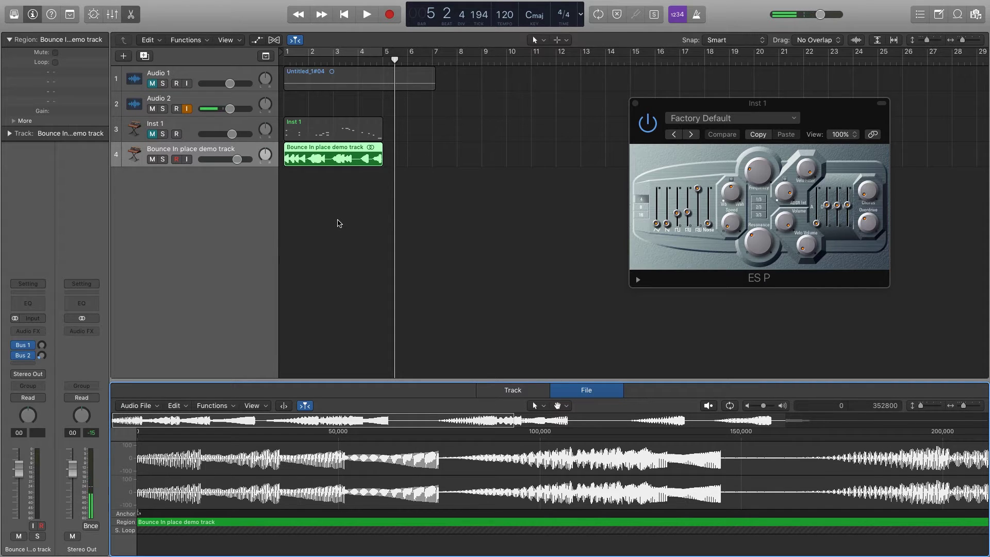
key("Return")
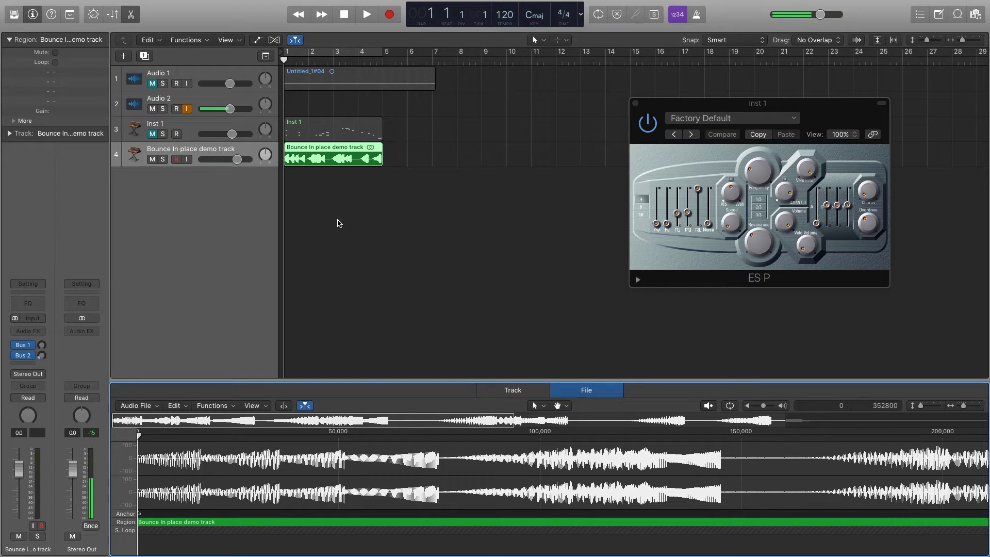
key("space")
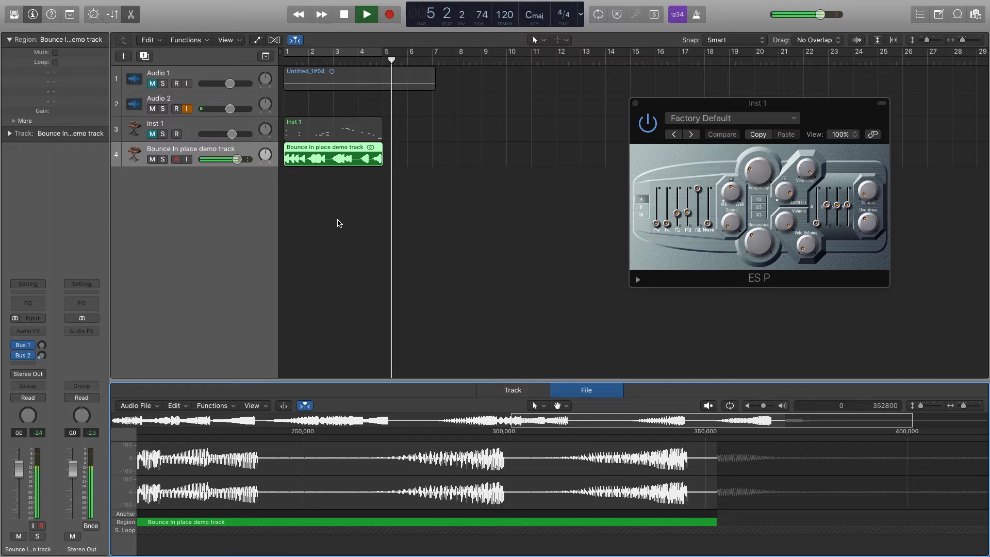
key("space")
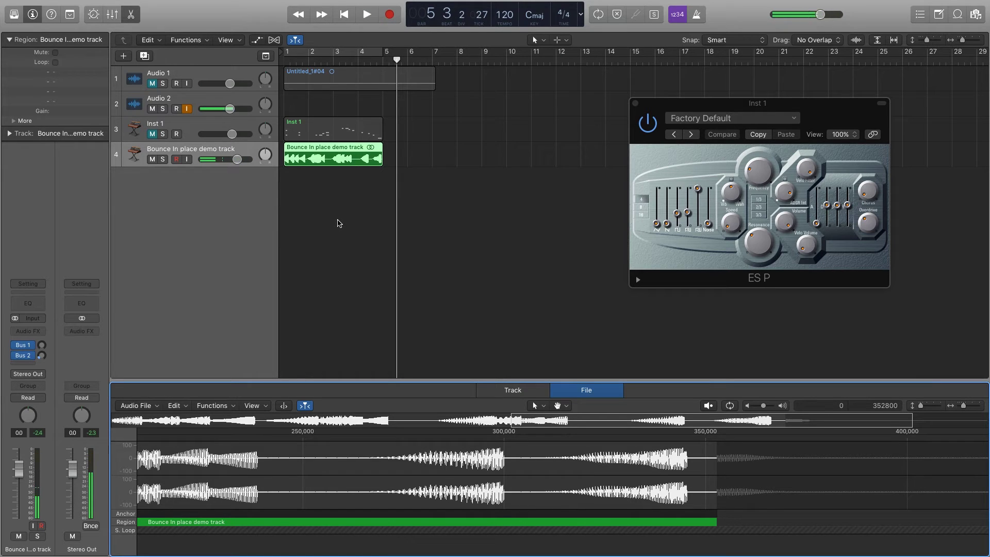